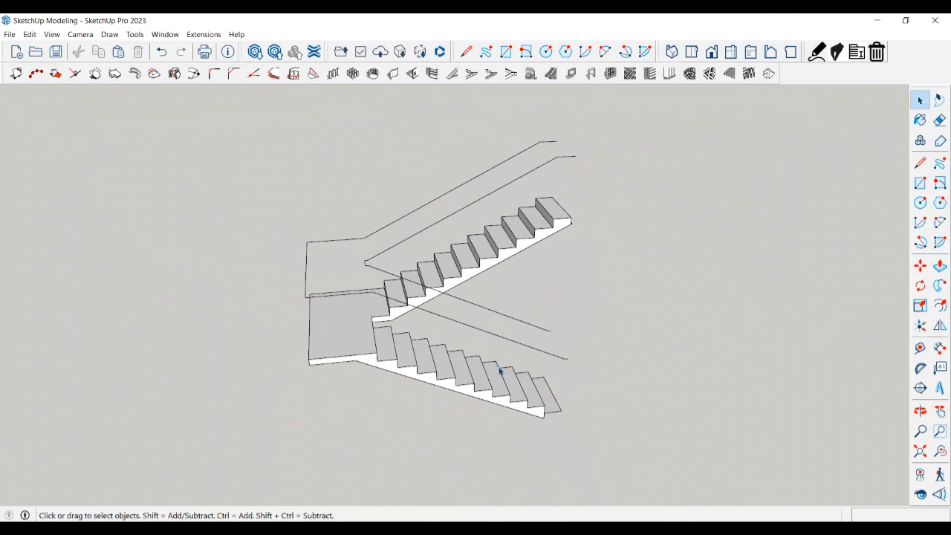
pyautogui.scroll(-1, 487, 371)
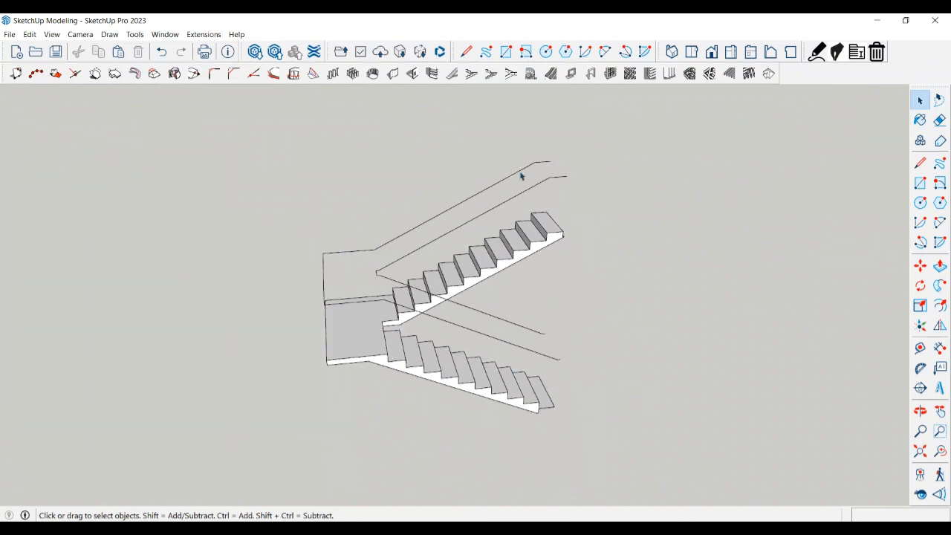
pyautogui.moveTo(577, 349); pyautogui.dragTo(358, 350, button='middle')
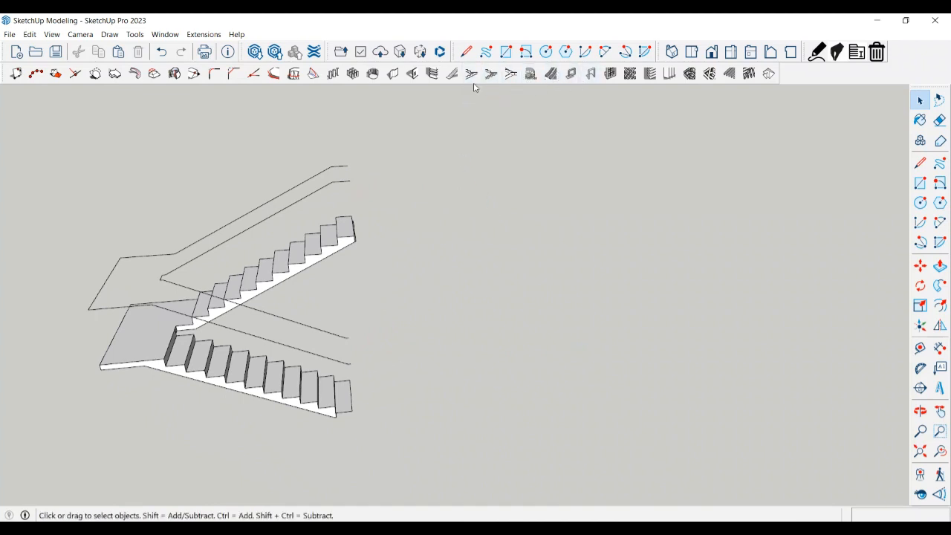
pyautogui.click(492, 75)
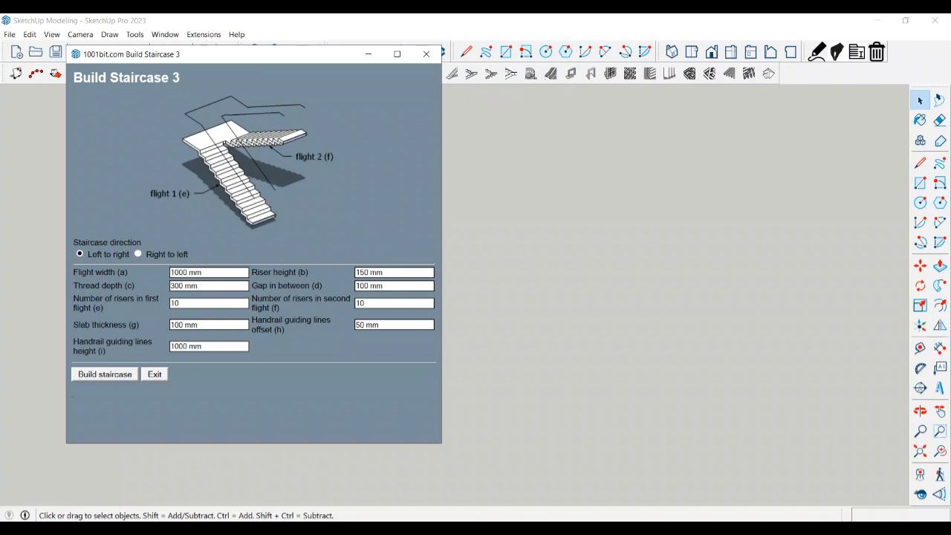
pyautogui.click(426, 53)
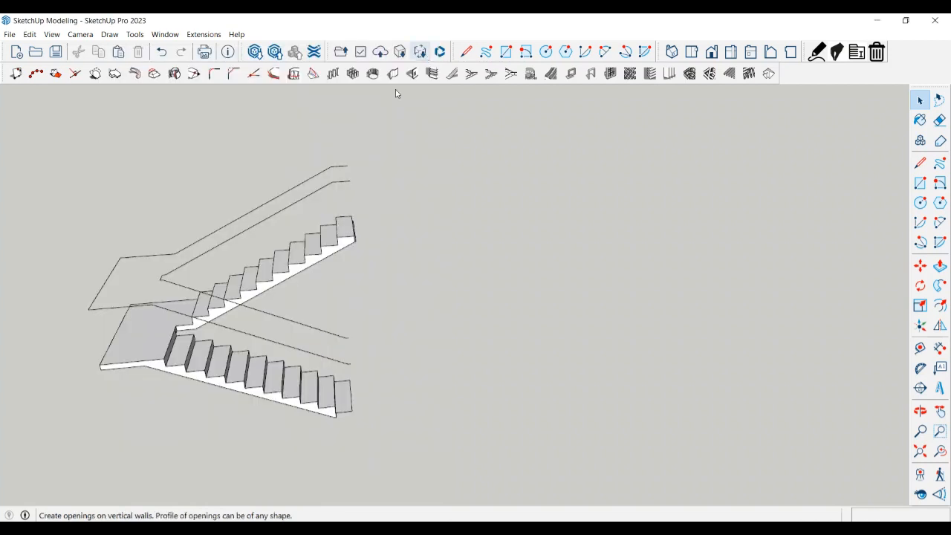
# Build a Type B spiral staircase with the preset dimensions, placing its centre in the empty area beside the two-flight staircase.
pyautogui.click(530, 73)
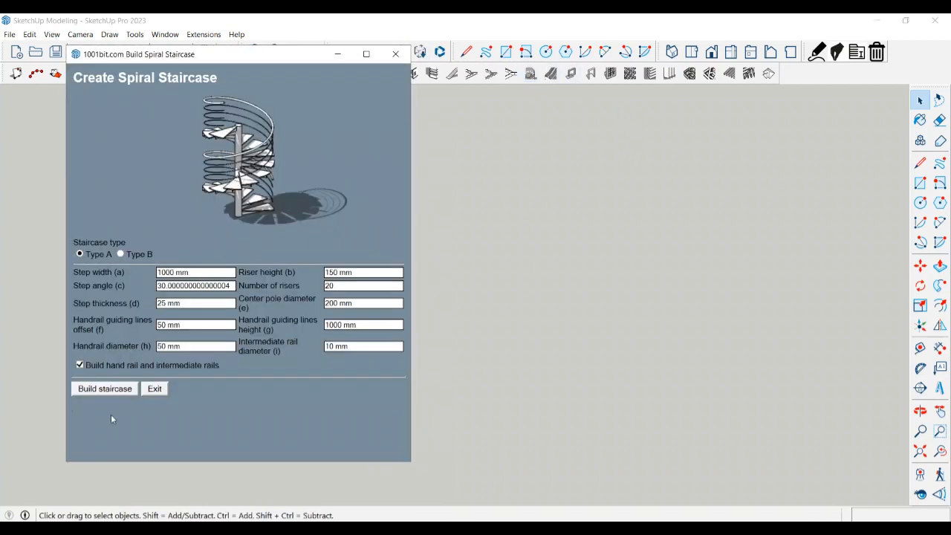
pyautogui.click(121, 254)
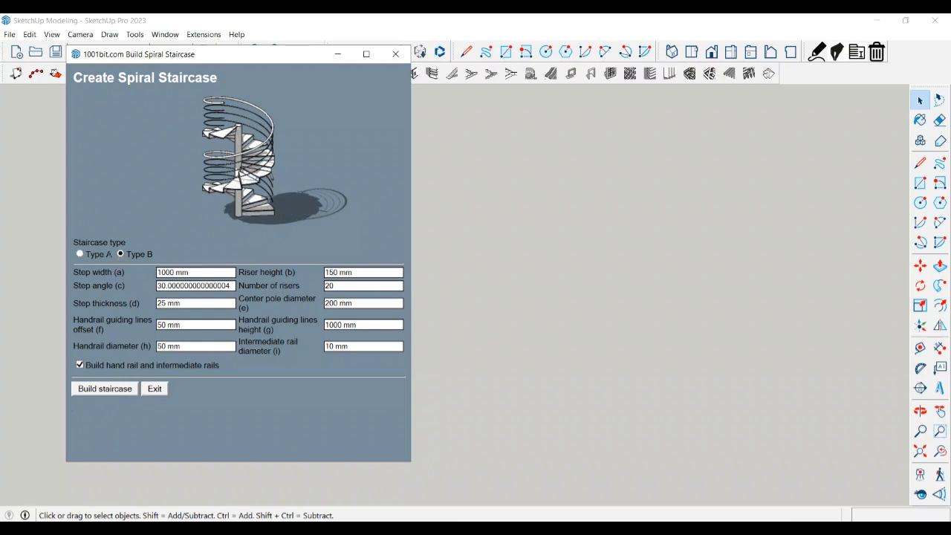
pyautogui.click(80, 254)
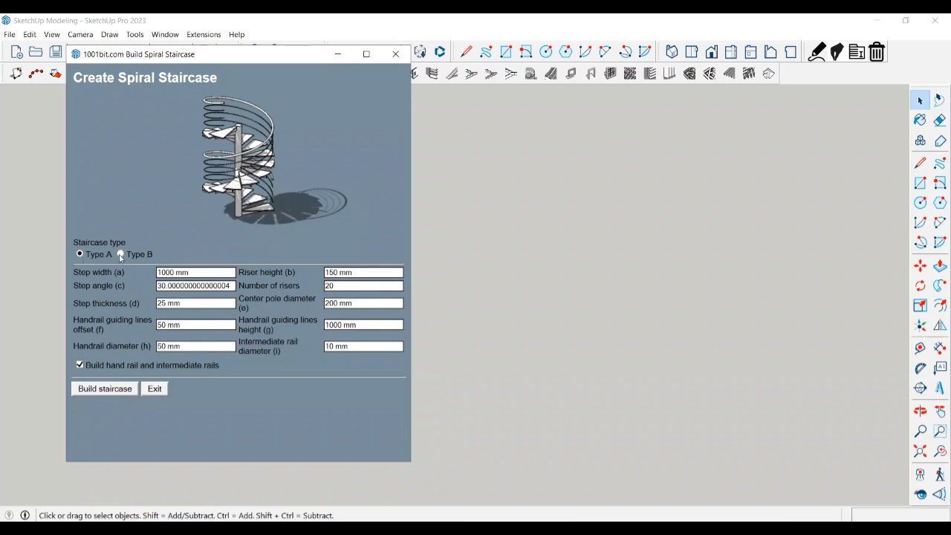
pyautogui.click(120, 254)
pyautogui.click(105, 389)
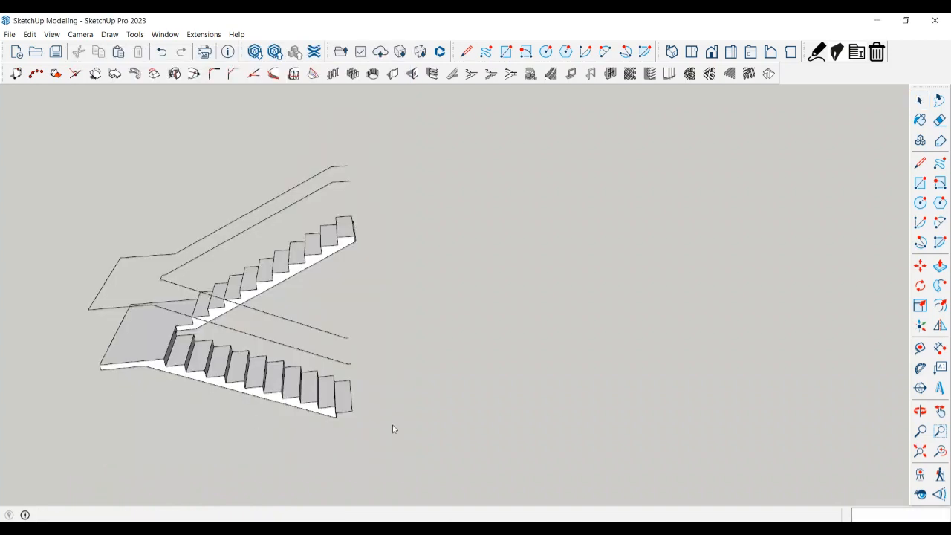
pyautogui.click(622, 388)
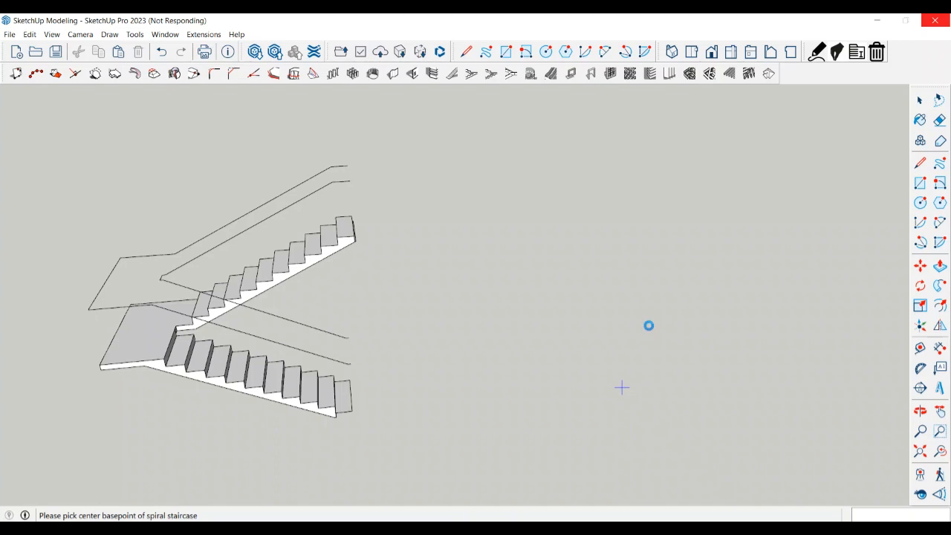
# Examine the spiral staircase's steps, centre pole and handrails from several angles.
pyautogui.scroll(3, 649, 330)
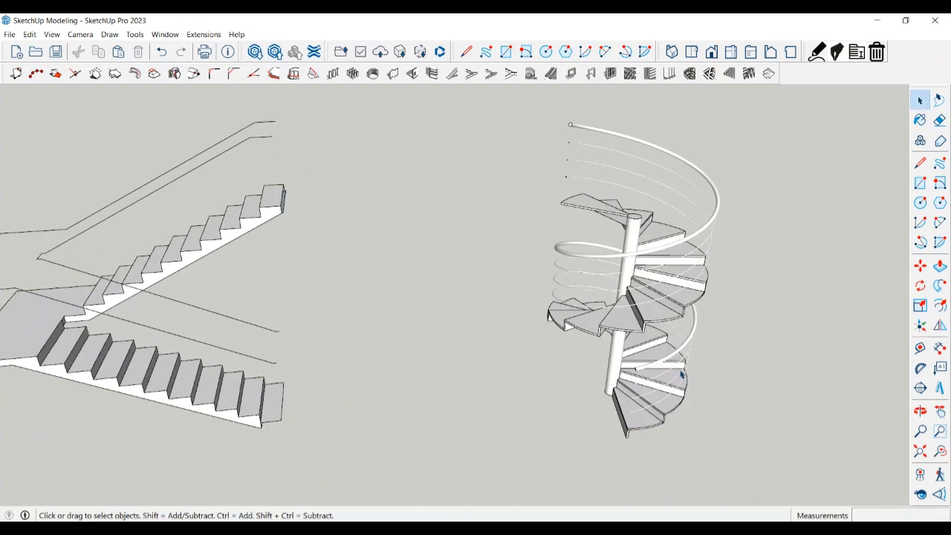
pyautogui.moveTo(639, 356); pyautogui.dragTo(554, 385, button='middle')
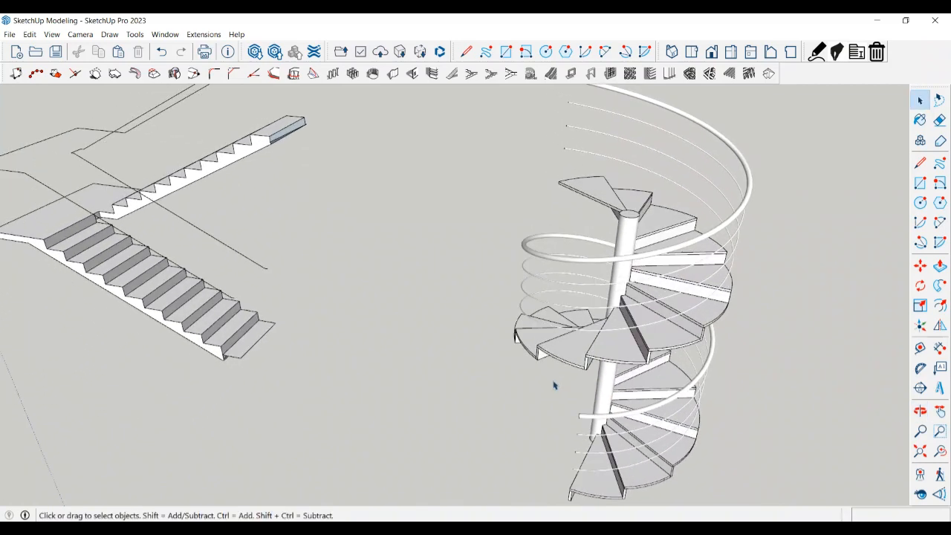
pyautogui.scroll(-5, 553, 385)
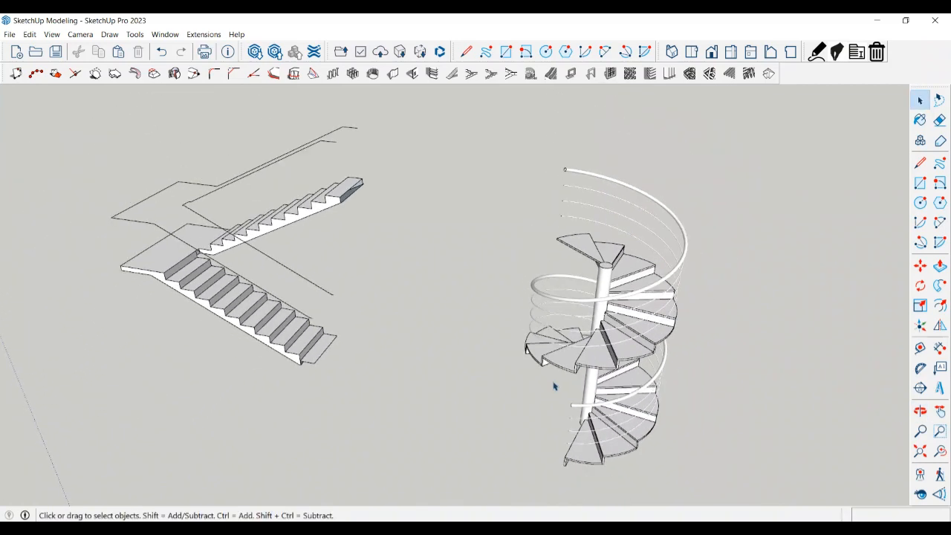
pyautogui.scroll(5, 554, 384)
pyautogui.moveTo(553, 383); pyautogui.dragTo(422, 383, button='middle')
pyautogui.scroll(-5, 520, 415)
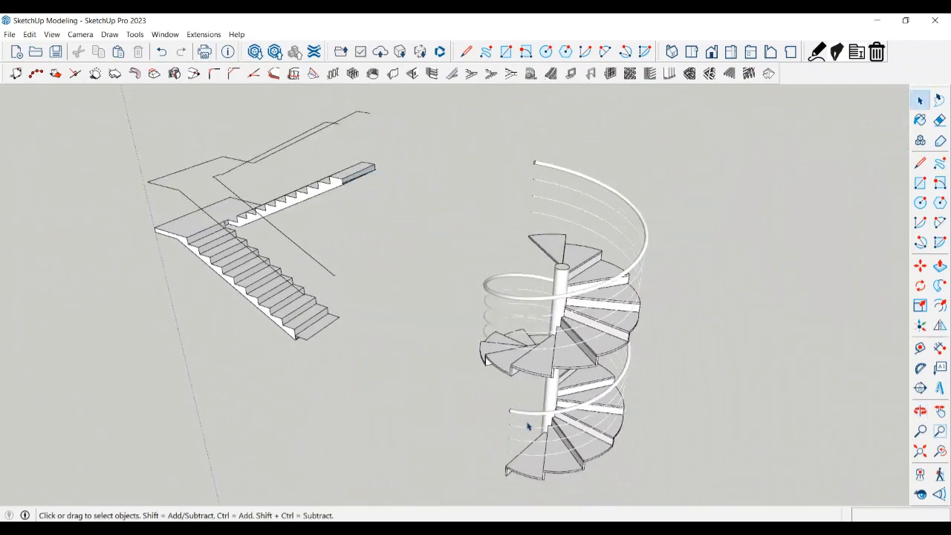
pyautogui.moveTo(528, 420); pyautogui.dragTo(656, 422, button='middle')
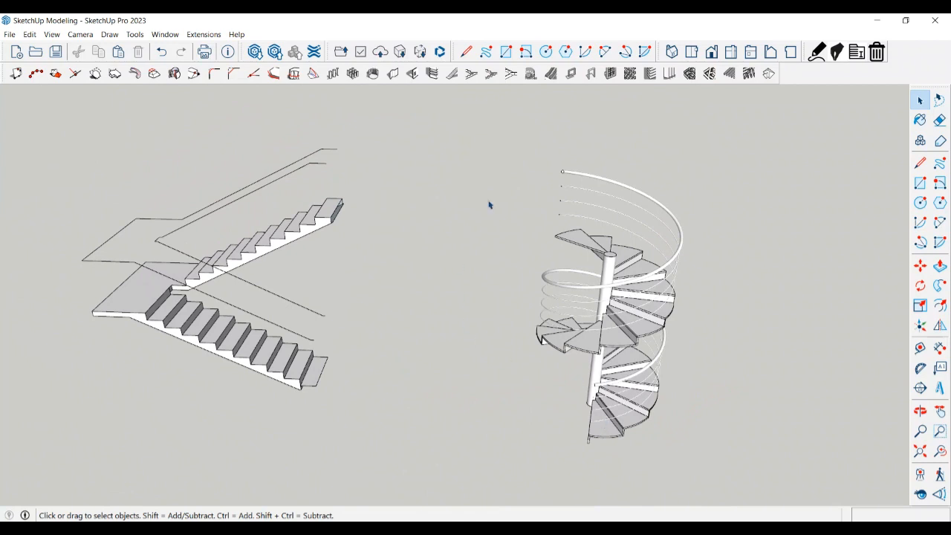
# Create an escalator with a fixed floor-to-floor height of 3000 mm, placed in the empty area beyond the spiral staircase.
pyautogui.click(551, 77)
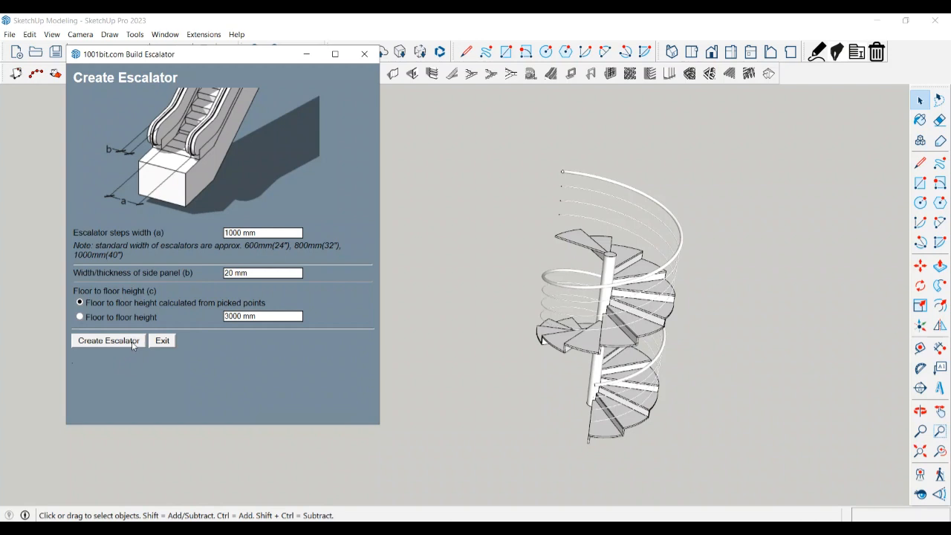
pyautogui.click(80, 317)
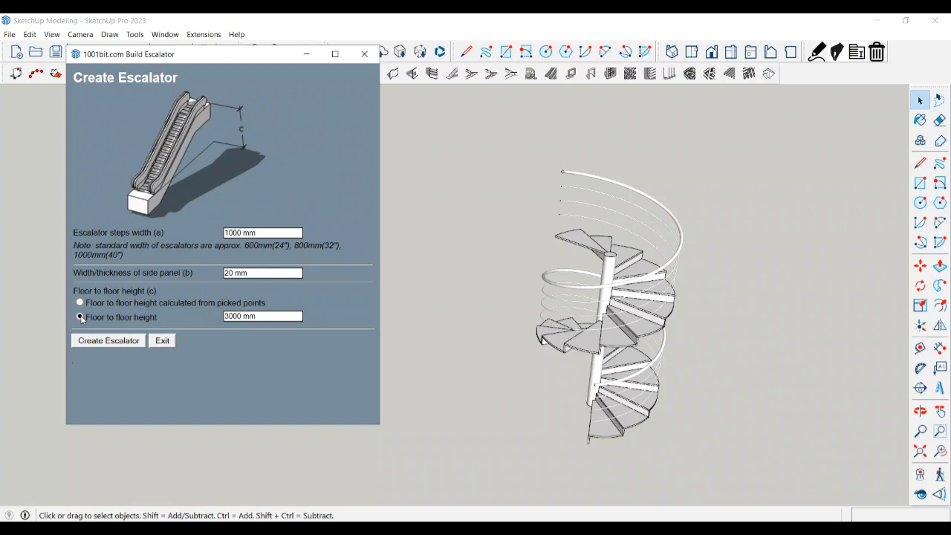
pyautogui.click(108, 340)
pyautogui.scroll(-5, 97, 335)
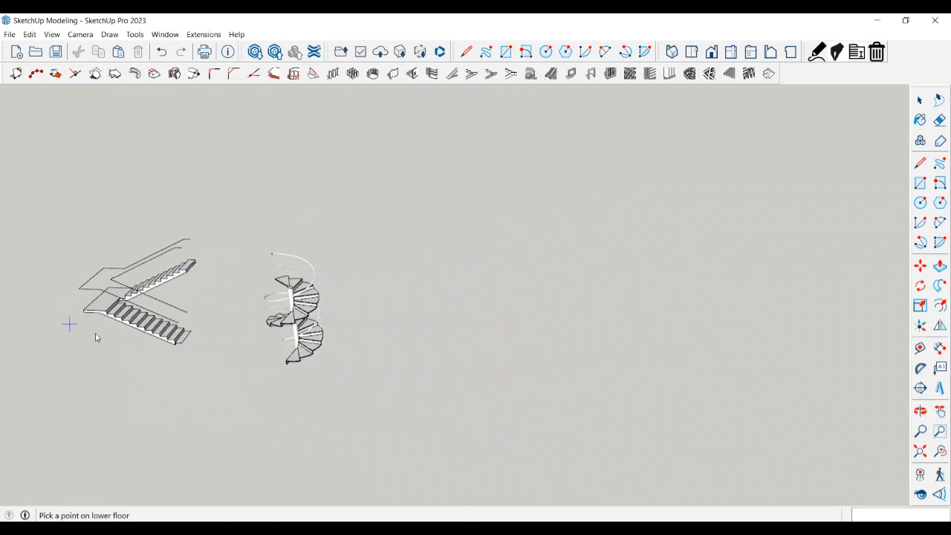
pyautogui.moveTo(95, 333); pyautogui.dragTo(342, 344, button='middle')
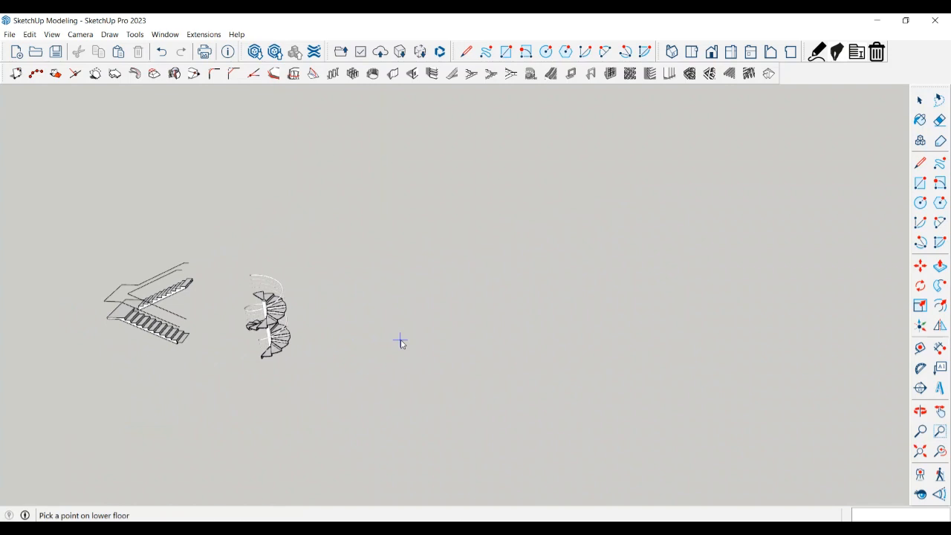
pyautogui.scroll(2, 400, 342)
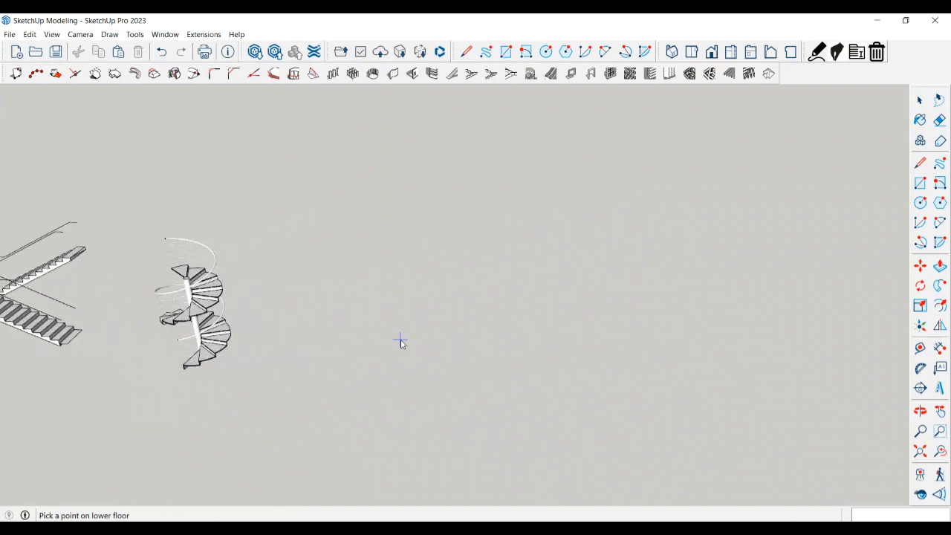
pyautogui.click(402, 341)
pyautogui.scroll(-1, 405, 340)
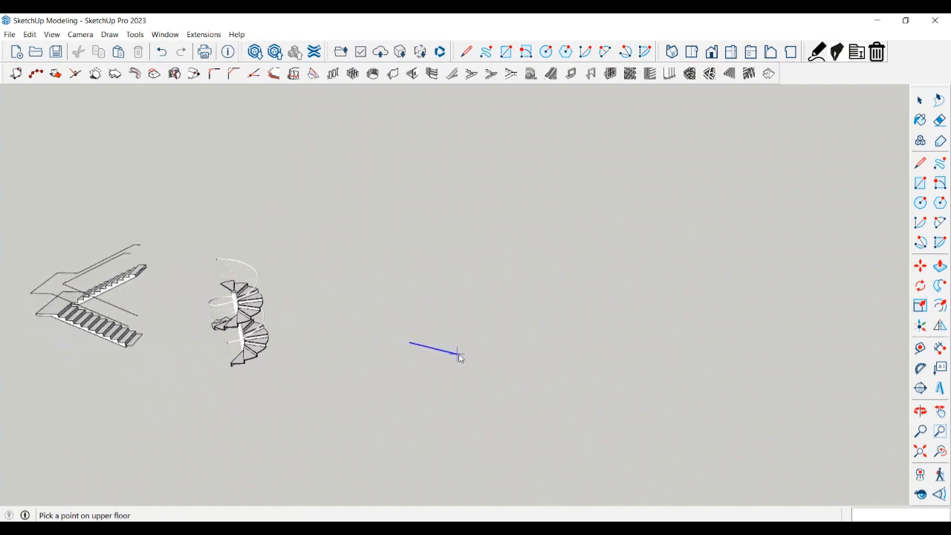
pyautogui.click(417, 299)
pyautogui.moveTo(425, 393); pyautogui.dragTo(544, 419, button='middle')
pyautogui.scroll(1, 354, 339)
pyautogui.click(609, 433)
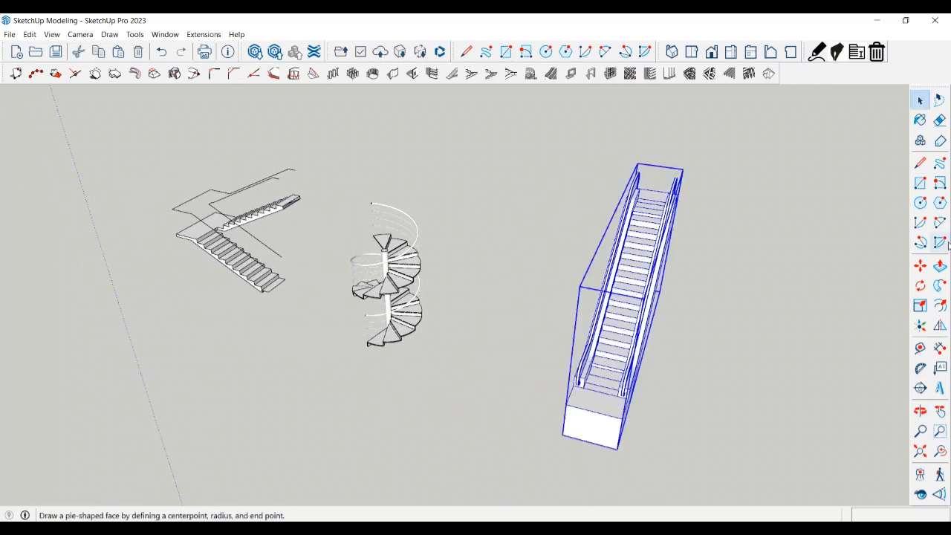
pyautogui.click(920, 286)
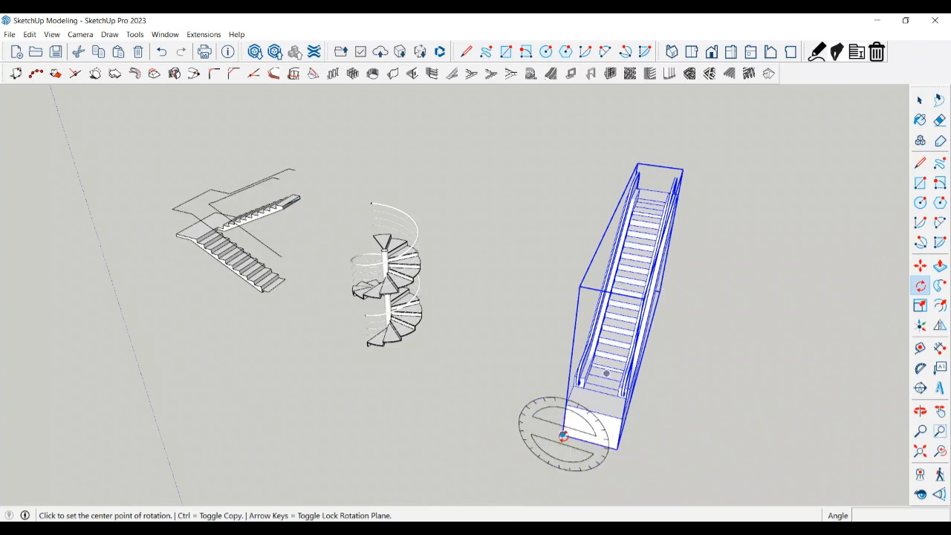
pyautogui.press('Right')
pyautogui.press('Left')
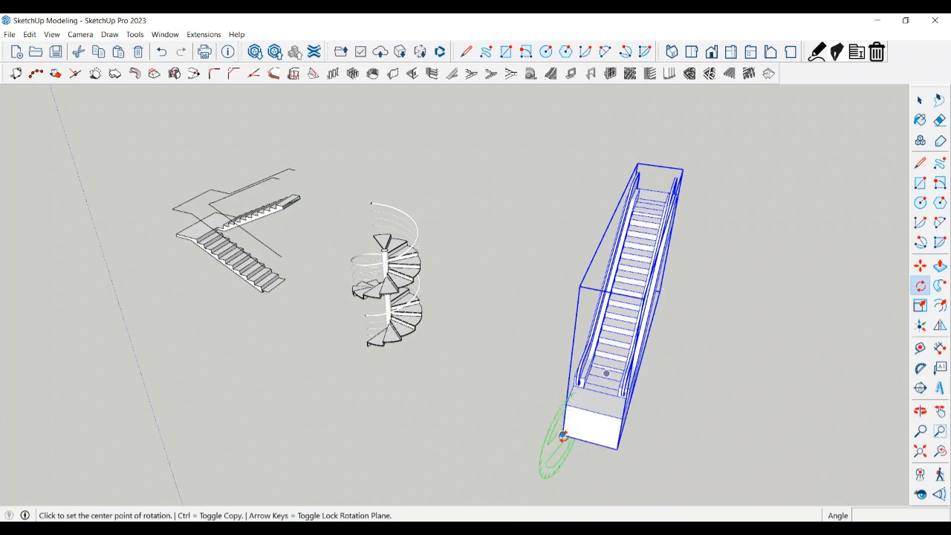
pyautogui.press('Down')
pyautogui.press('Up')
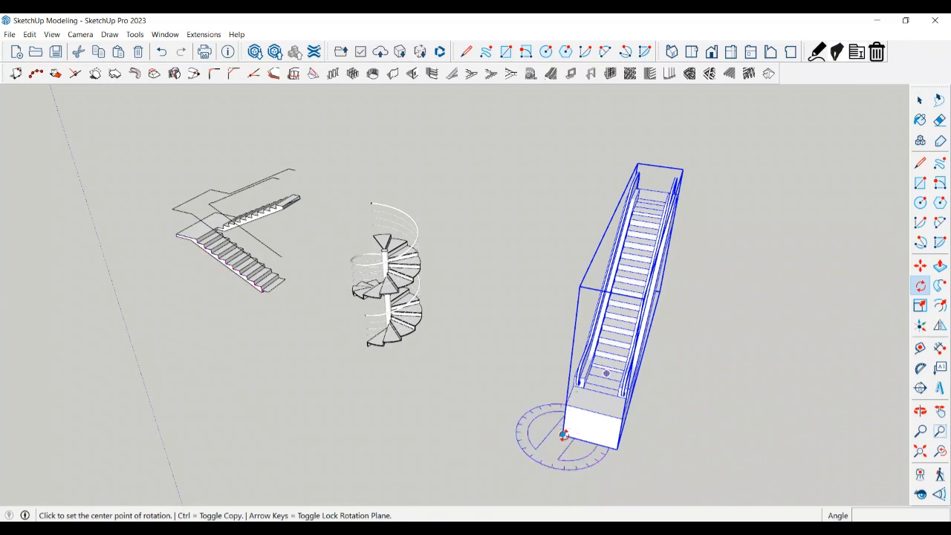
pyautogui.click(563, 435)
pyautogui.click(619, 445)
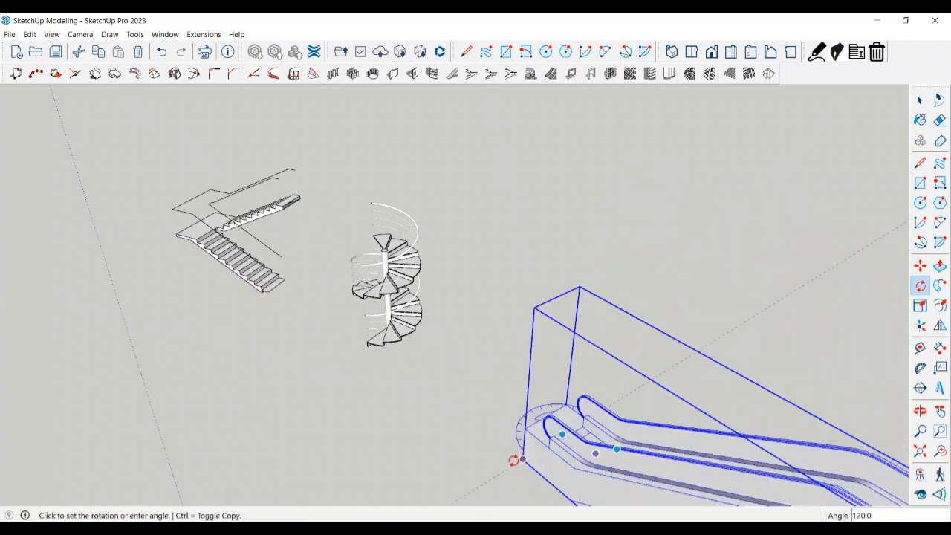
pyautogui.scroll(-1, 508, 416)
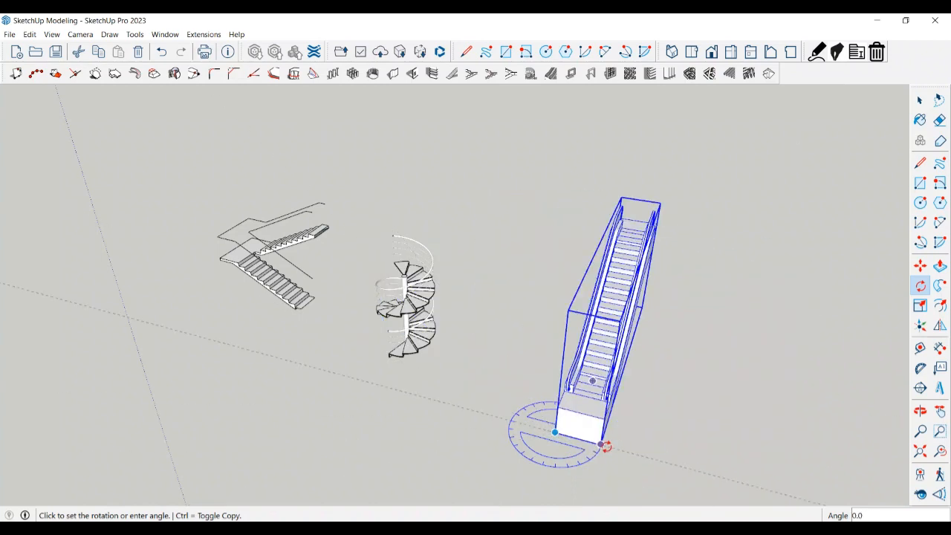
pyautogui.press('Escape')
pyautogui.press('space')
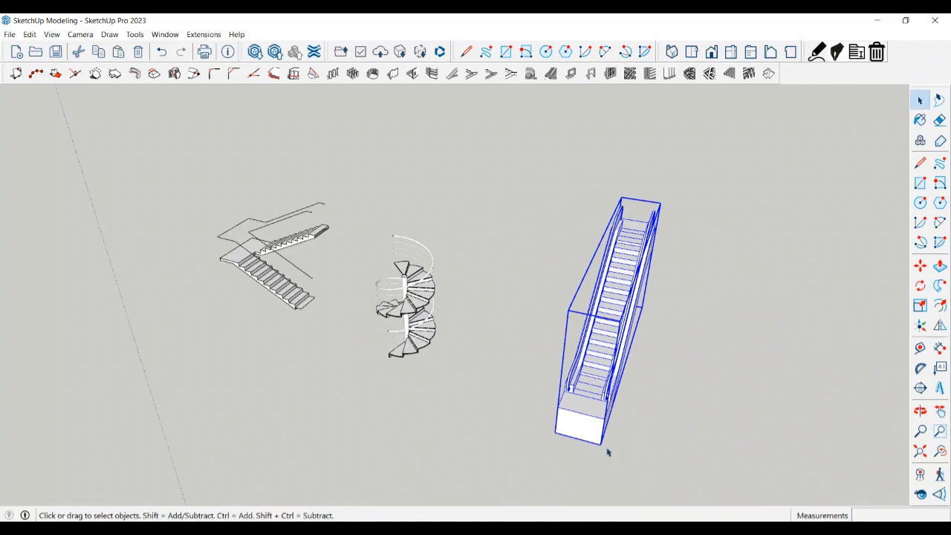
# Rotate the escalator 75° in the horizontal plane about the bottom corner of its lower end.
pyautogui.click(535, 464)
pyautogui.press('o')
pyautogui.moveTo(425, 419); pyautogui.dragTo(573, 381)
pyautogui.press('space')
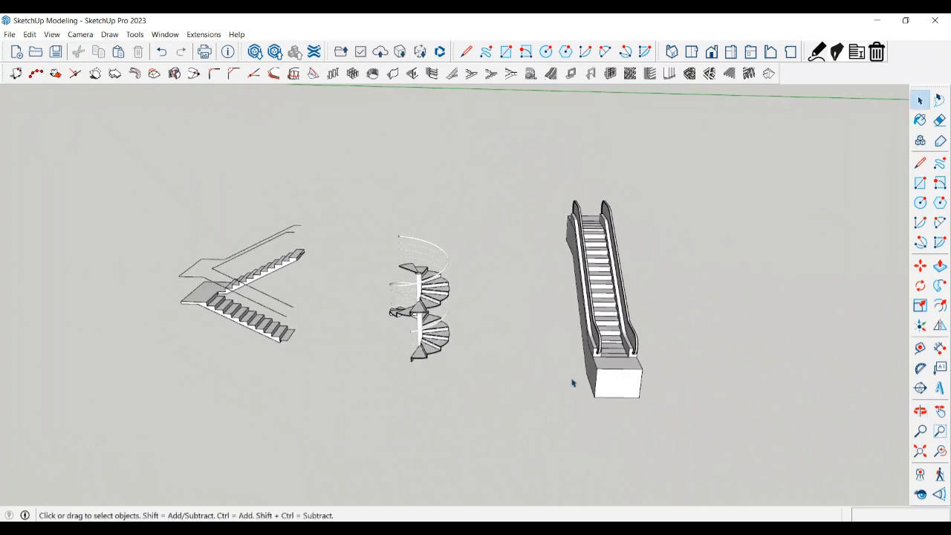
pyautogui.moveTo(573, 382); pyautogui.dragTo(635, 396, button='middle')
pyautogui.click(630, 394)
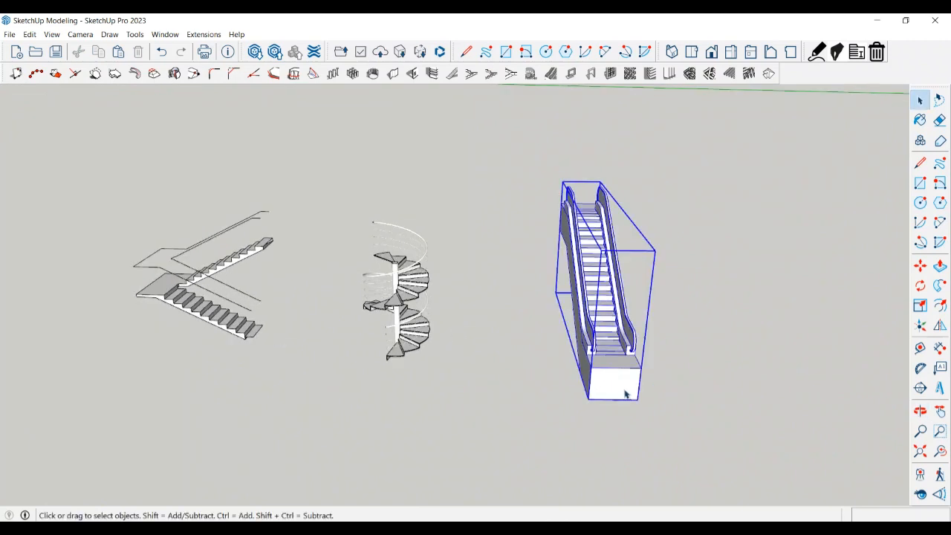
pyautogui.click(919, 286)
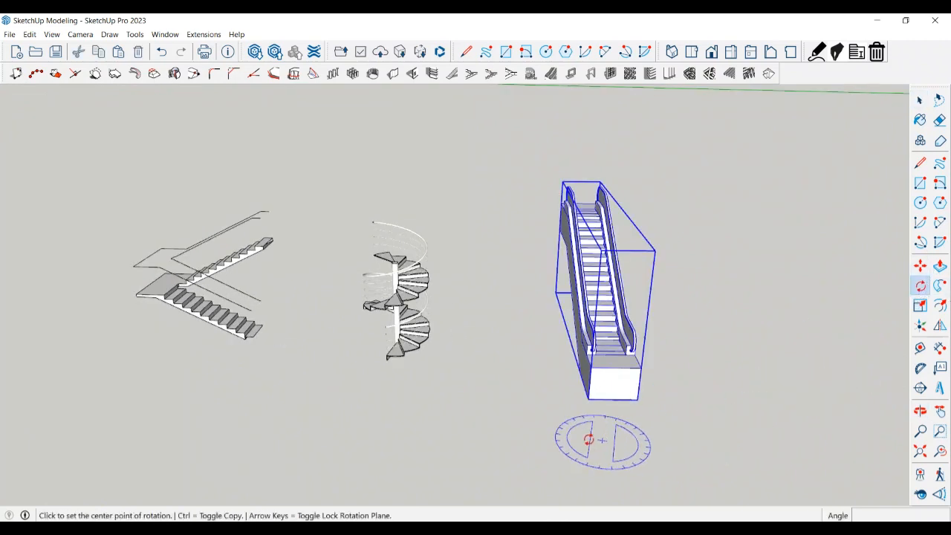
pyautogui.press('Right')
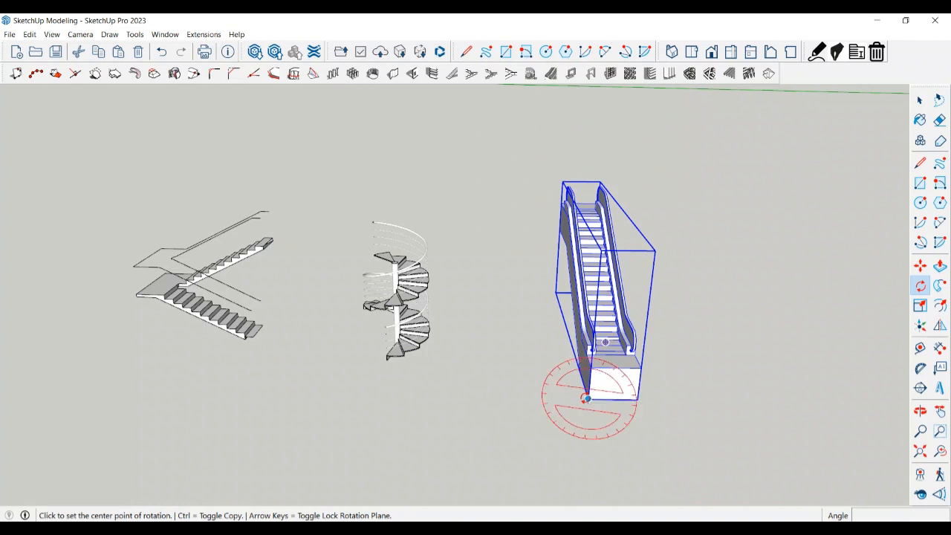
pyautogui.press('Left')
pyautogui.press('Down')
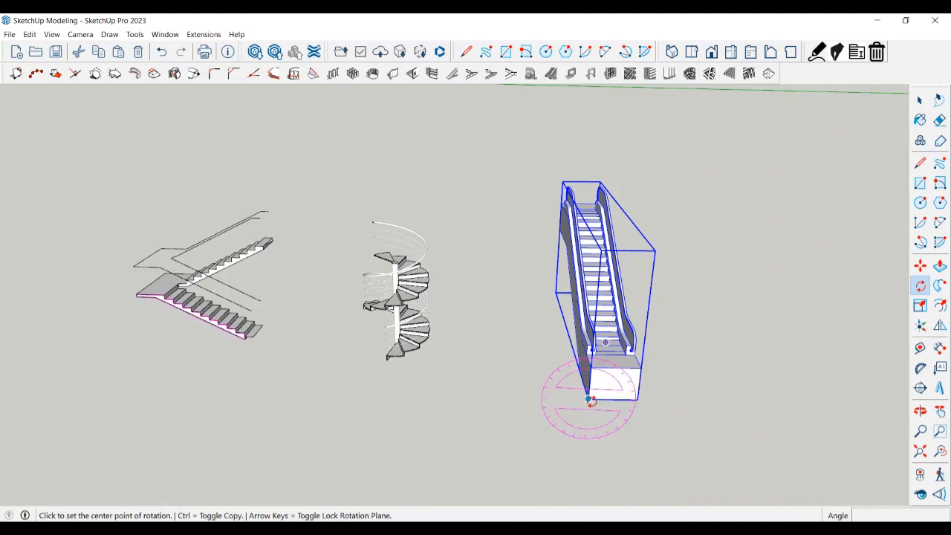
pyautogui.press('Up')
pyautogui.click(588, 400)
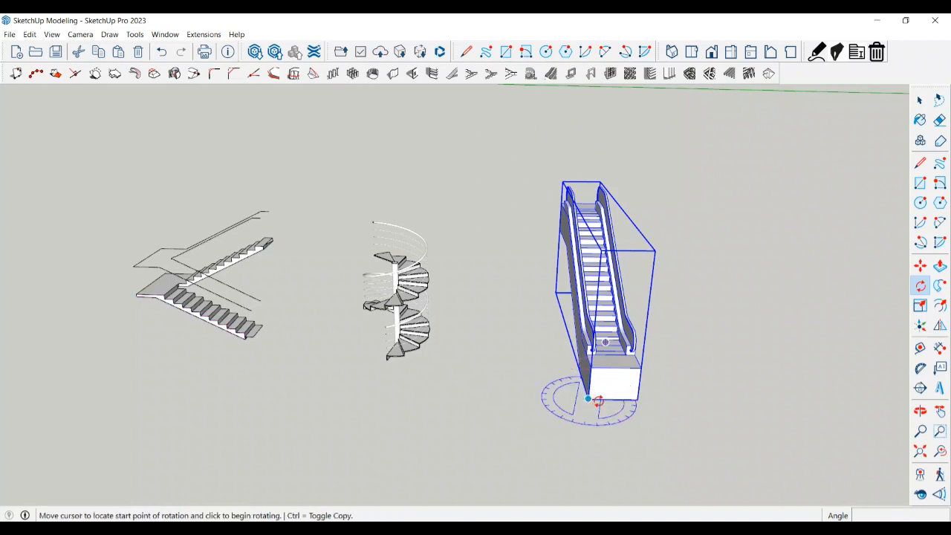
pyautogui.click(637, 399)
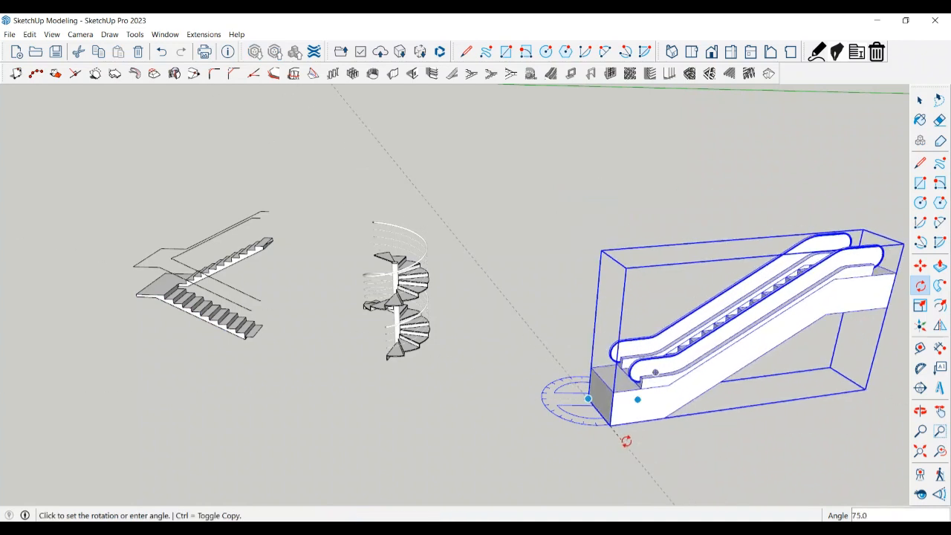
pyautogui.press('Escape')
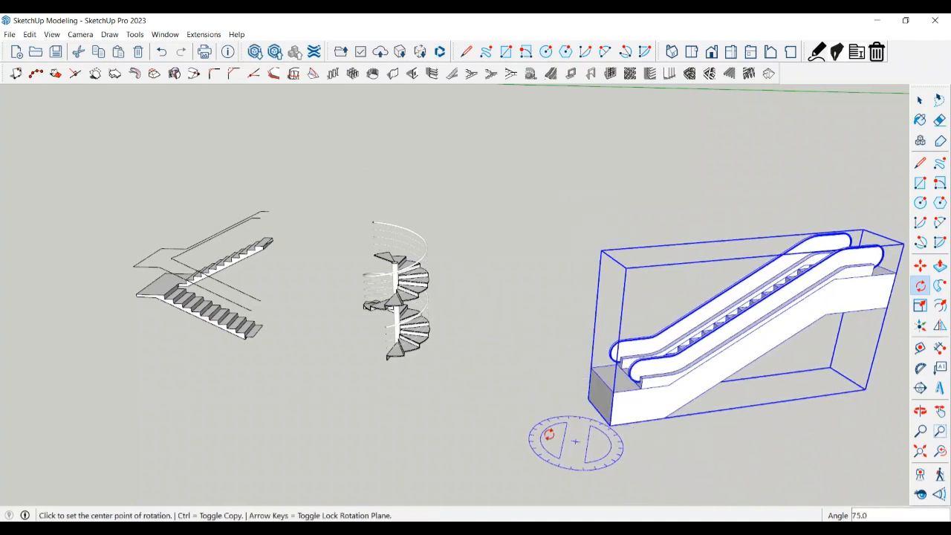
# Leave the Rotate command and deselect the escalator.
pyautogui.press('space')
pyautogui.scroll(-1, 501, 401)
pyautogui.moveTo(545, 414); pyautogui.dragTo(461, 390, button='middle')
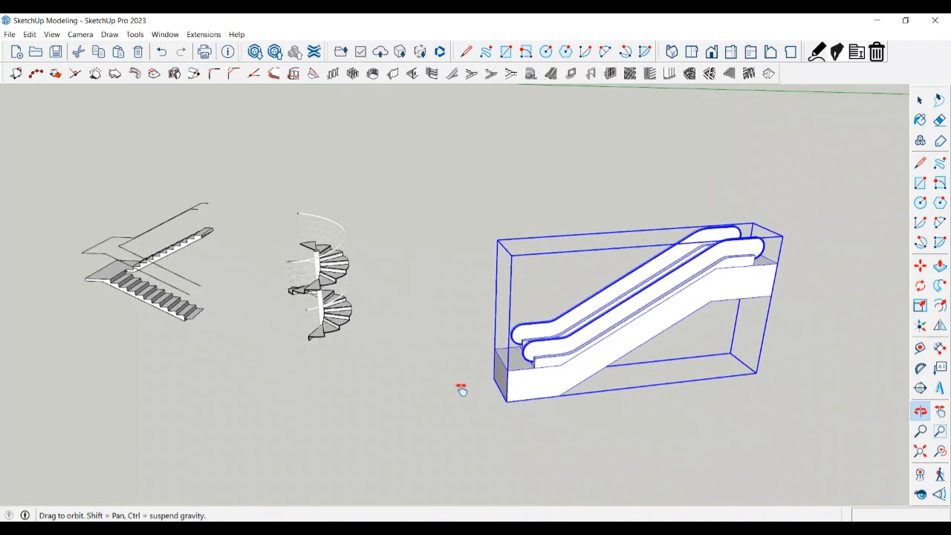
pyautogui.click(464, 406)
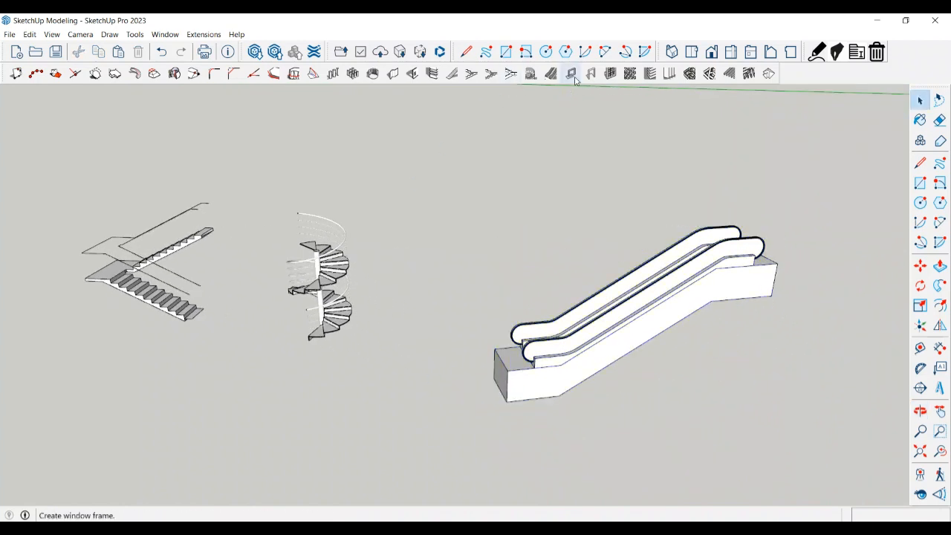
# Review the settings of the Build Staircase 2 and Build Staircase 3 tools, closing each without building anything.
pyautogui.click(472, 75)
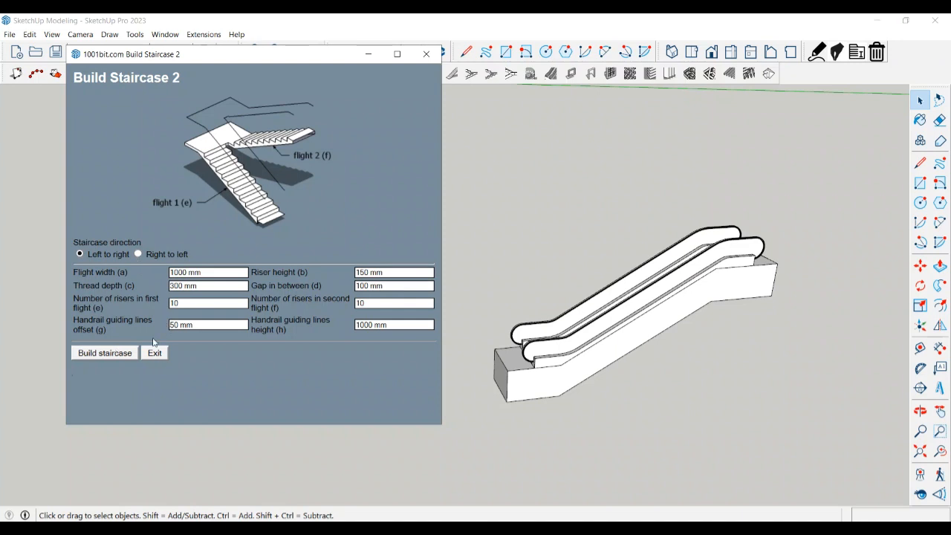
pyautogui.click(421, 59)
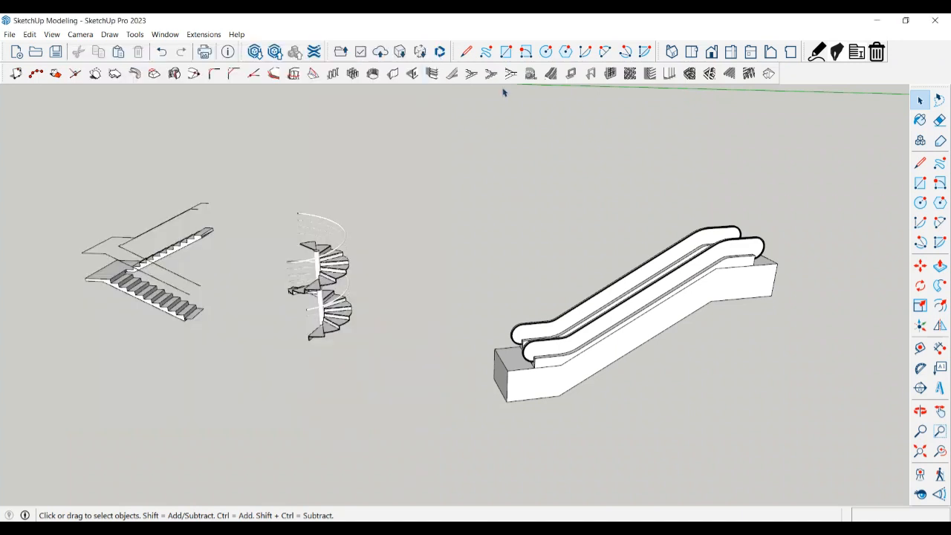
pyautogui.click(491, 73)
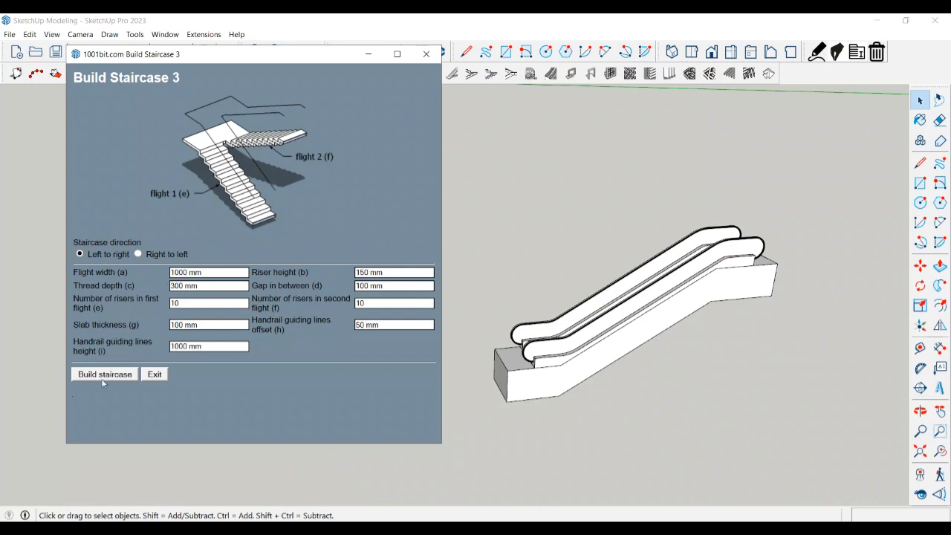
pyautogui.click(437, 61)
# Build a left-to-right Staircase 4 with the preset dimensions and Steel [ section stringers, placed in the empty area behind the spiral staircase and escalator.
pyautogui.click(510, 74)
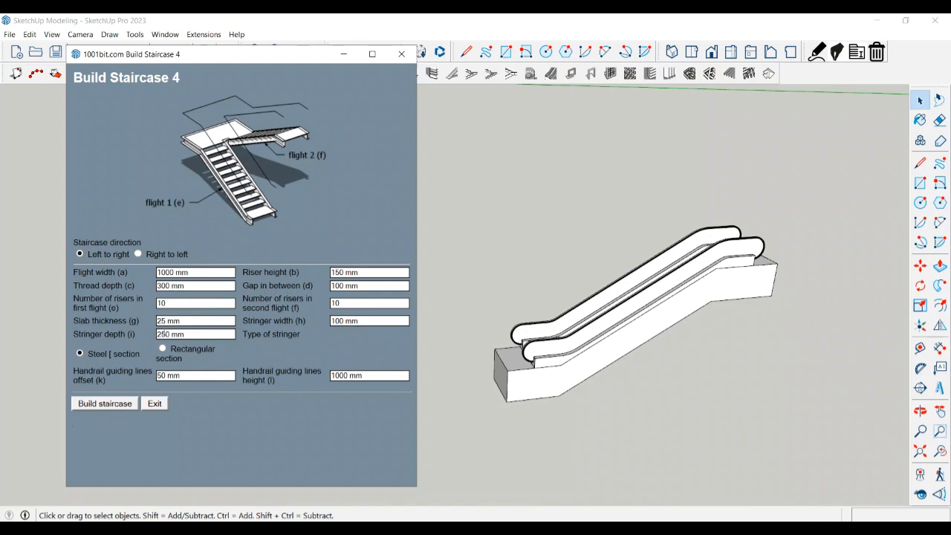
pyautogui.click(118, 407)
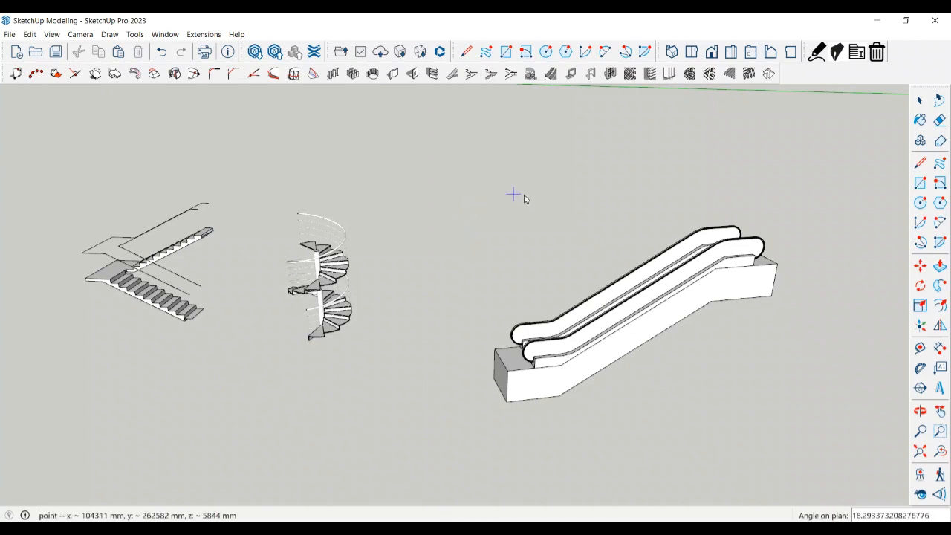
pyautogui.click(494, 219)
# Examine the steel-stringer staircase's treads, landing, stringers and handrail guide lines up close and alongside the other stairs.
pyautogui.scroll(3, 502, 234)
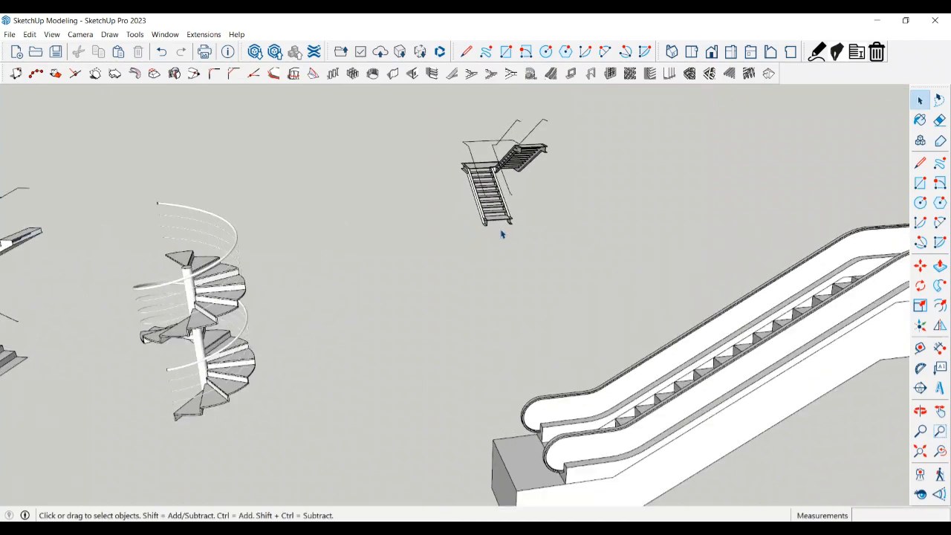
pyautogui.scroll(5, 502, 235)
pyautogui.moveTo(505, 233); pyautogui.dragTo(595, 273, button='middle')
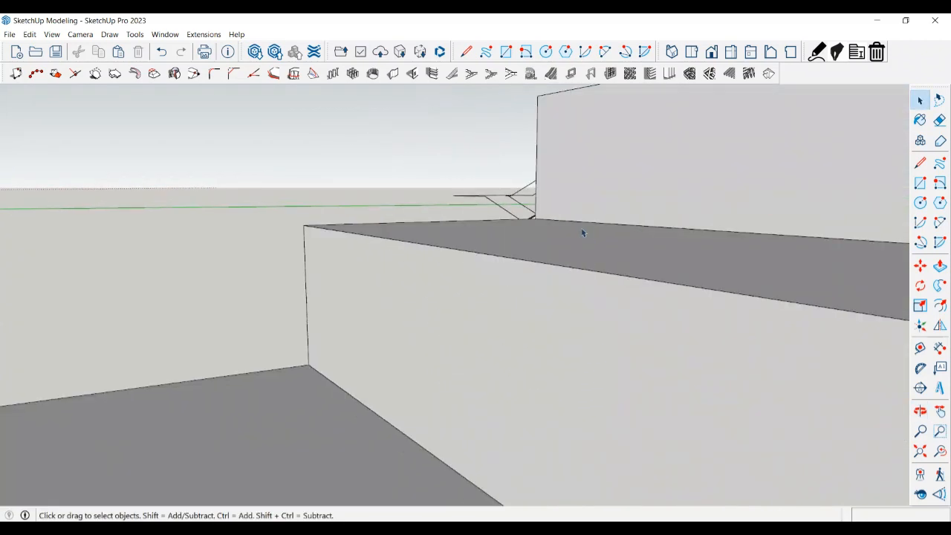
pyautogui.scroll(-6, 448, 227)
pyautogui.scroll(2, 572, 252)
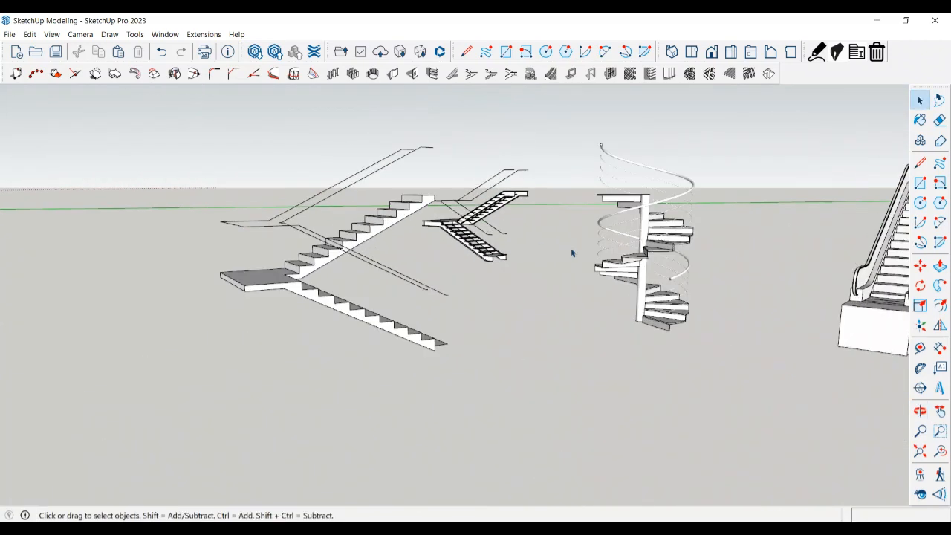
pyautogui.moveTo(572, 253); pyautogui.dragTo(384, 270, button='middle')
pyautogui.scroll(-4, 446, 312)
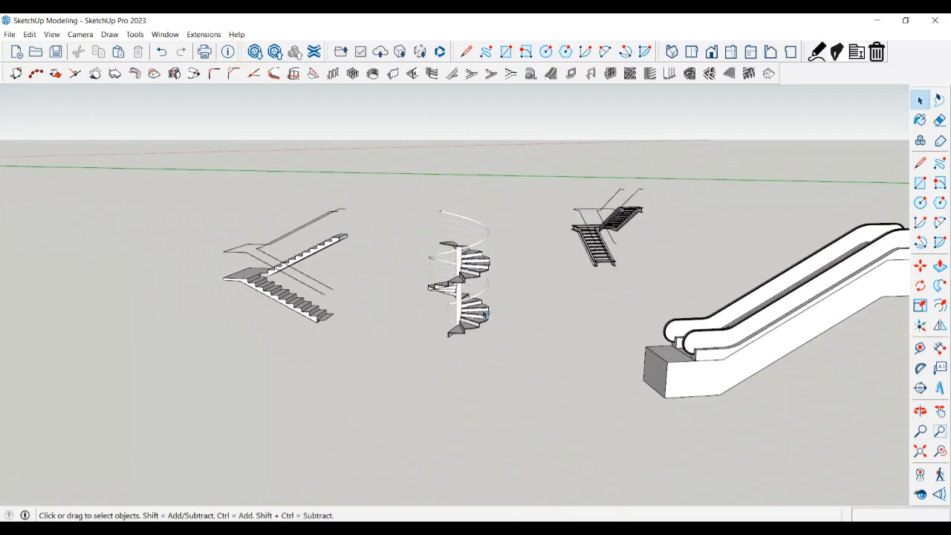
pyautogui.scroll(6, 624, 275)
pyautogui.moveTo(625, 286); pyautogui.dragTo(743, 272, button='middle')
pyautogui.scroll(5, 573, 192)
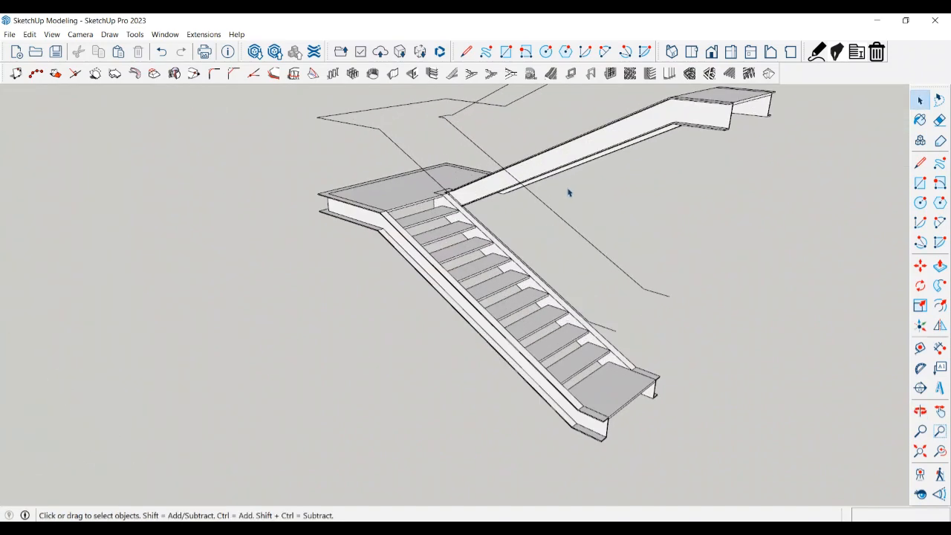